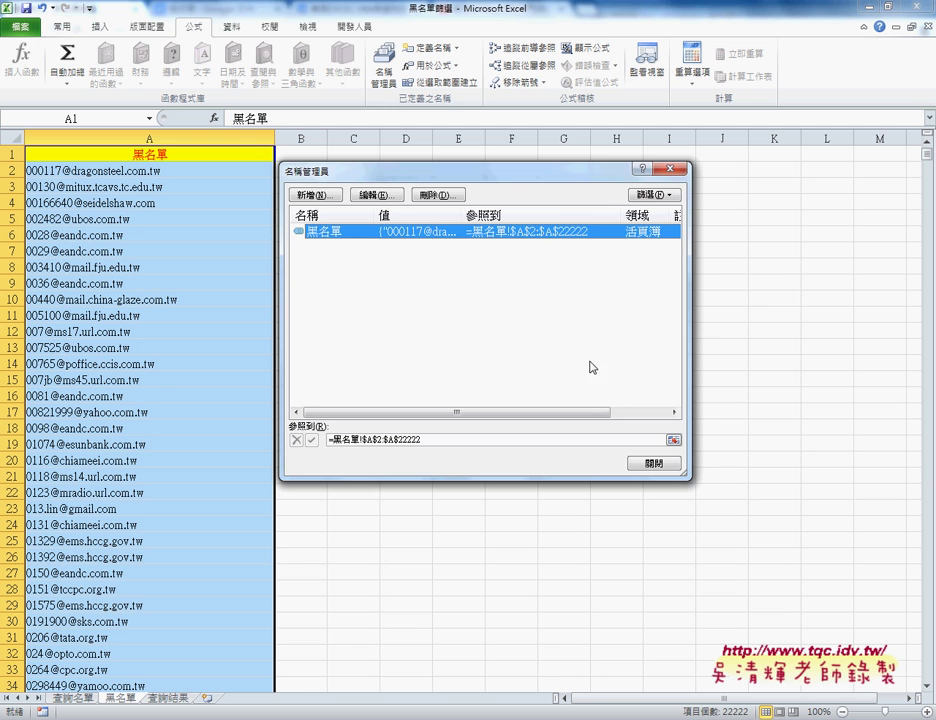
Verify in Name Manager that the name 黑名單 refers to 黑名單!$A$2:$A$22222.
{"action": "left_click", "coordinate": [655, 463]}
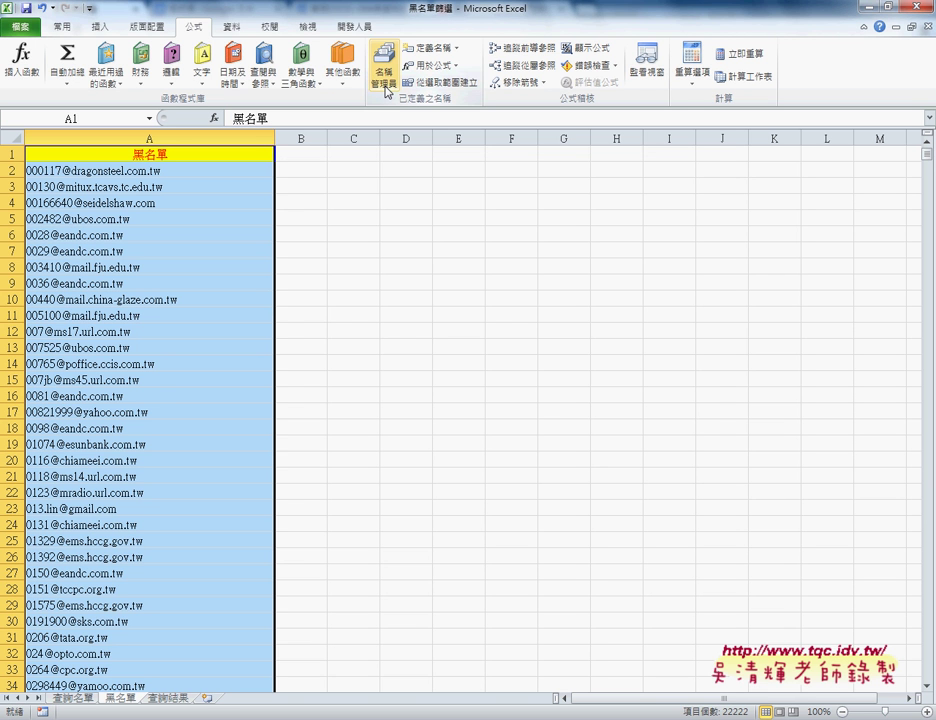
{"action": "left_click", "coordinate": [384, 68]}
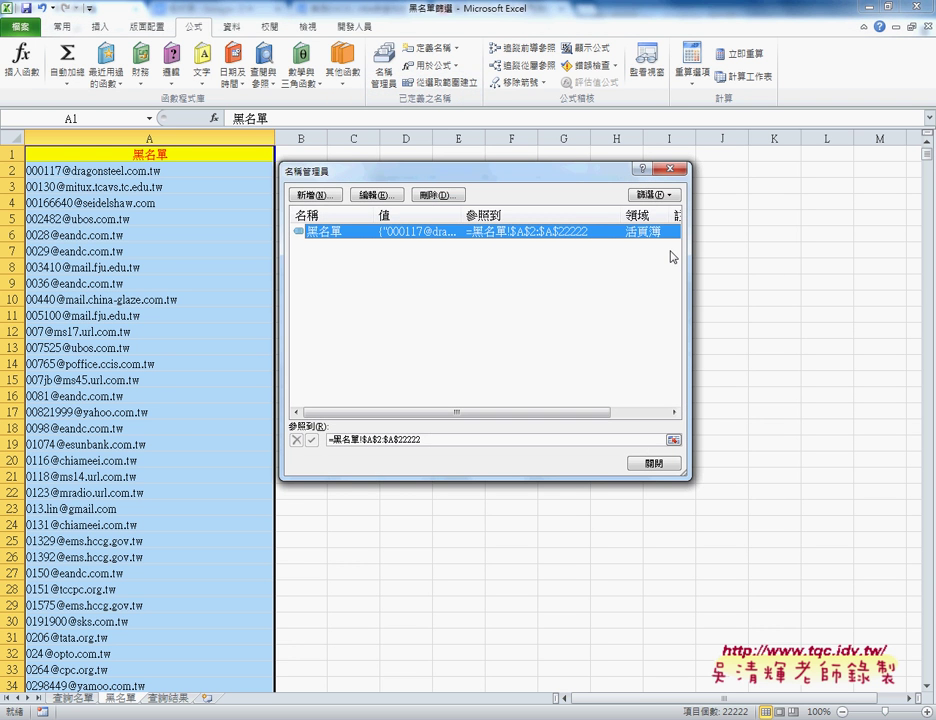
{"action": "left_click_drag", "start_coordinate": [690, 262], "coordinate": [762, 262]}
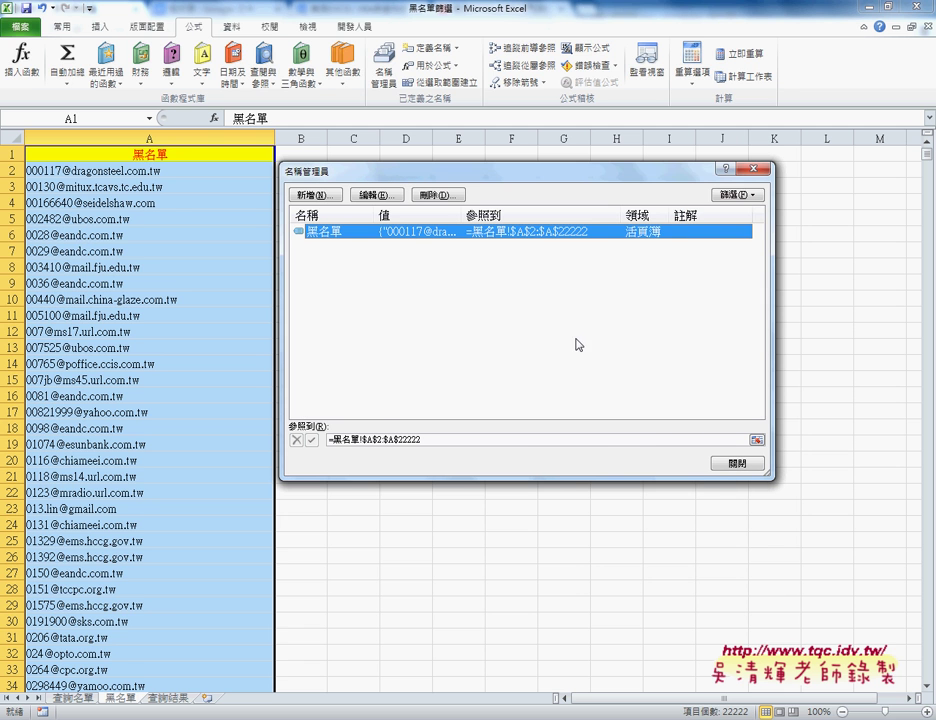
{"action": "left_click", "coordinate": [386, 441]}
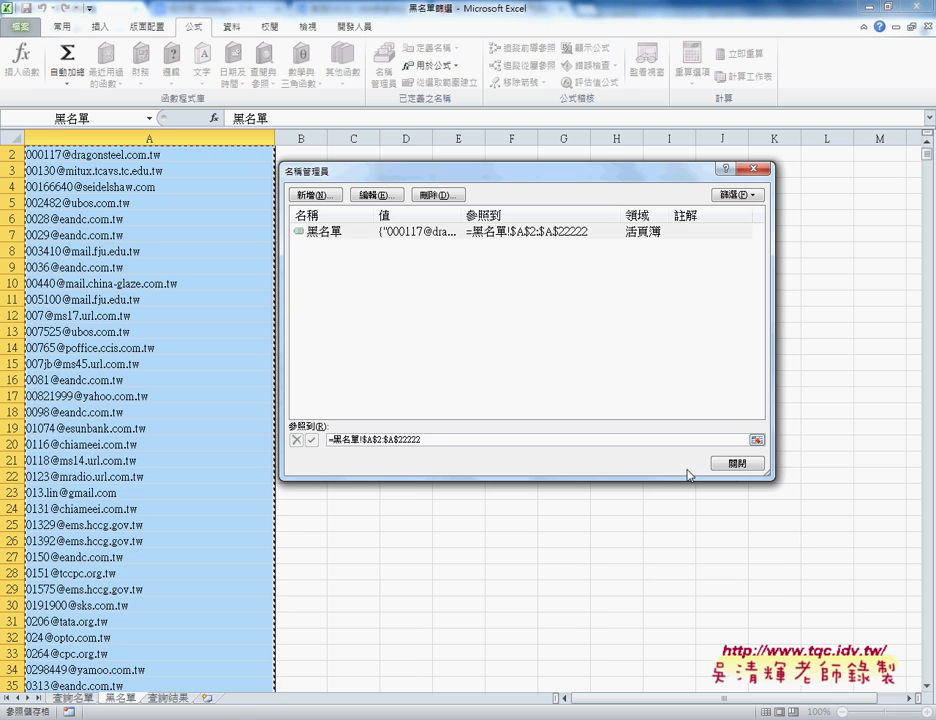
{"action": "left_click", "coordinate": [738, 463]}
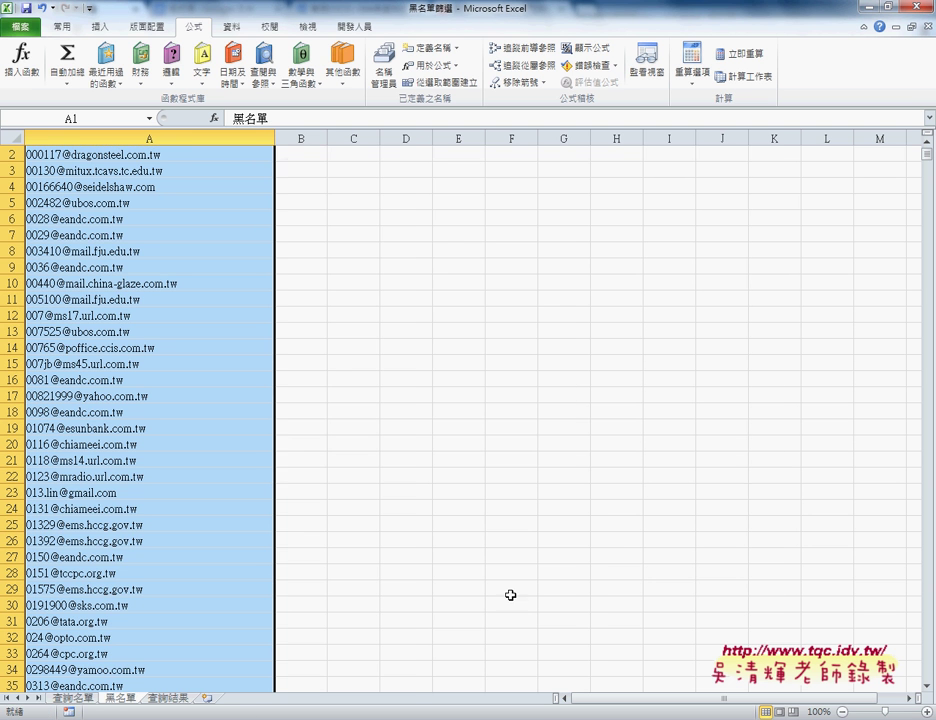
On 查詢名單, widen column B slightly and insert COUNTIF into B2 from Recently Used.
{"action": "left_click", "coordinate": [78, 698]}
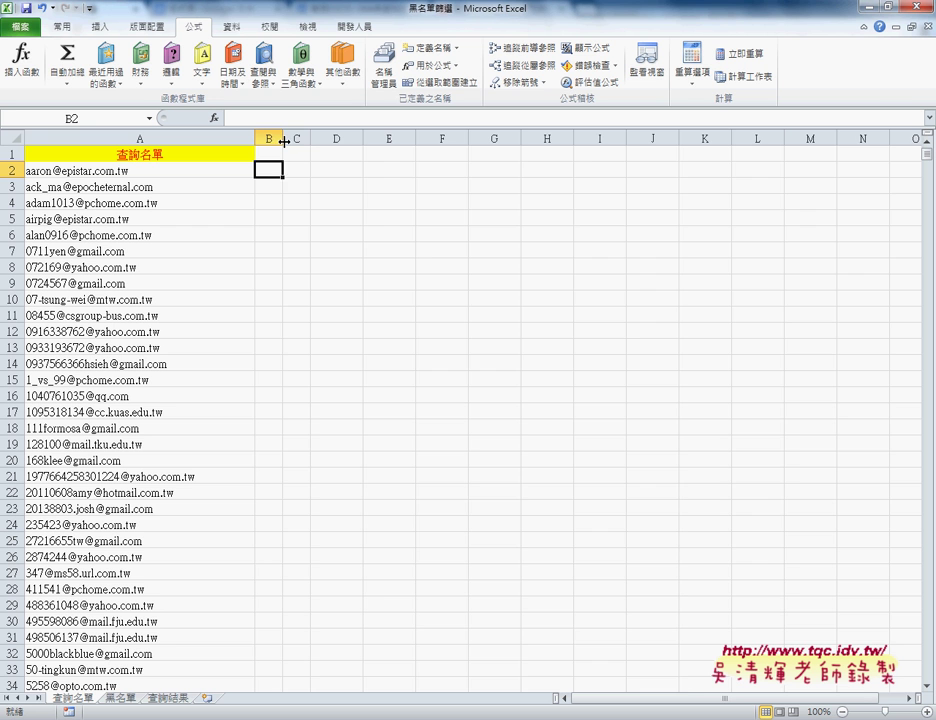
{"action": "left_click_drag", "start_coordinate": [283, 138], "coordinate": [290, 138]}
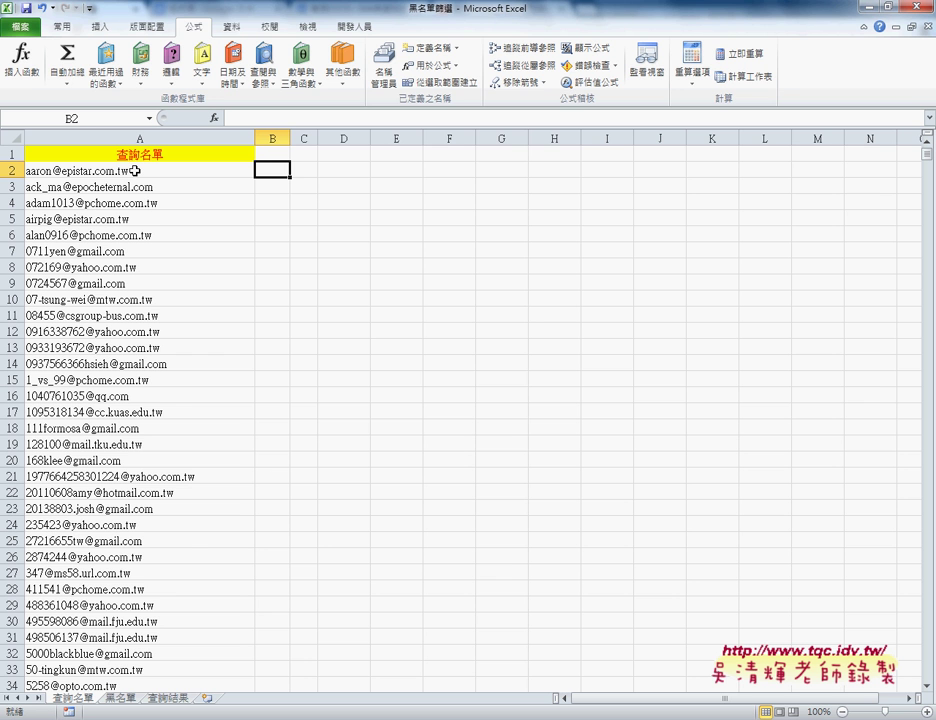
{"action": "left_click", "coordinate": [214, 118]}
{"action": "left_click", "coordinate": [496, 263]}
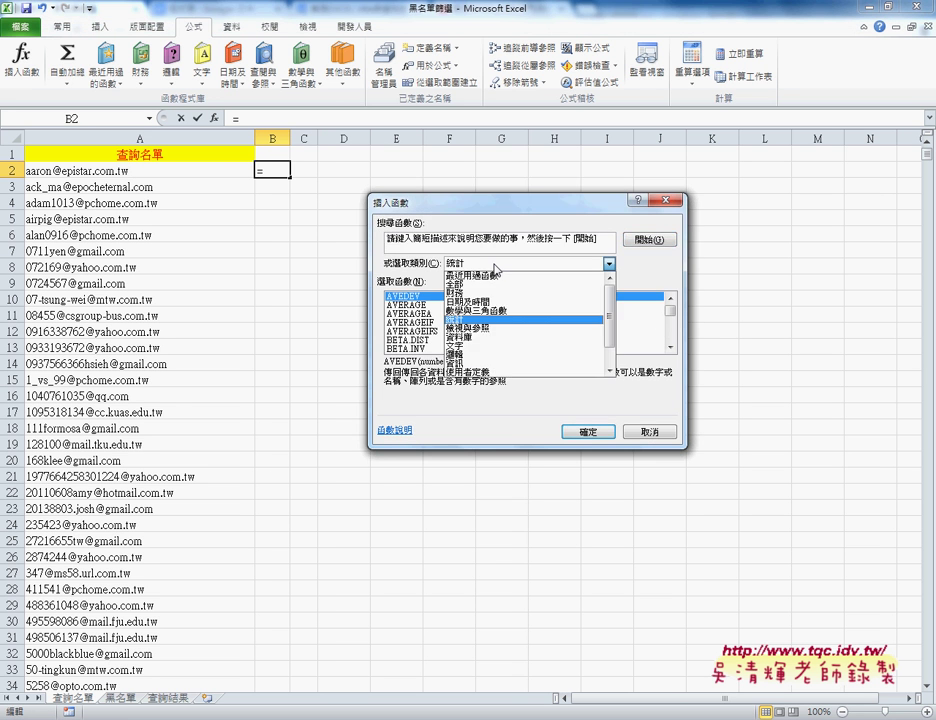
{"action": "left_click", "coordinate": [496, 280]}
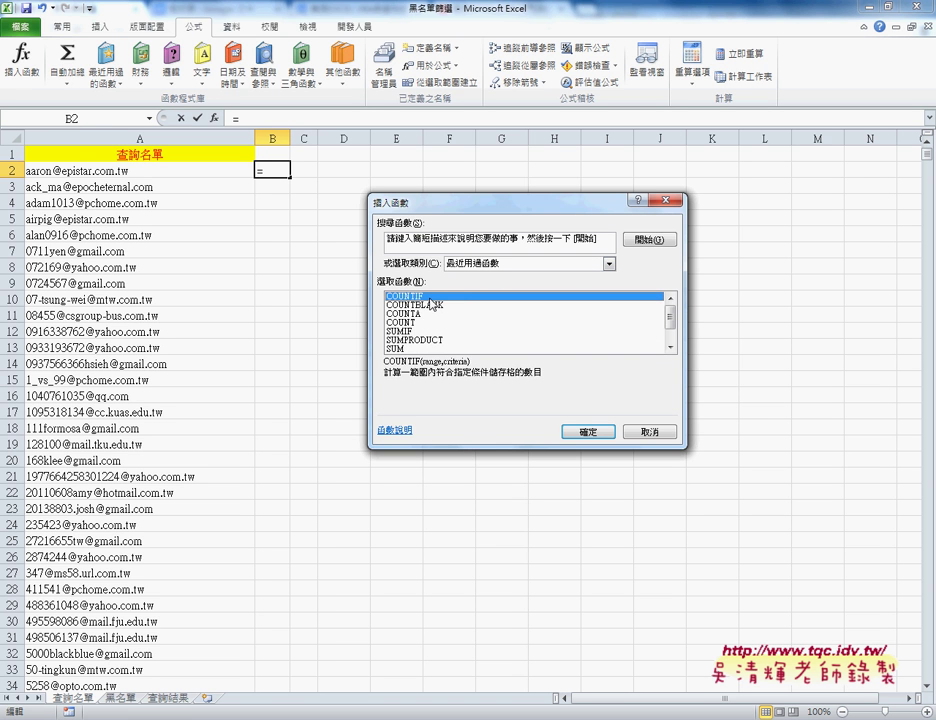
{"action": "left_click", "coordinate": [589, 431]}
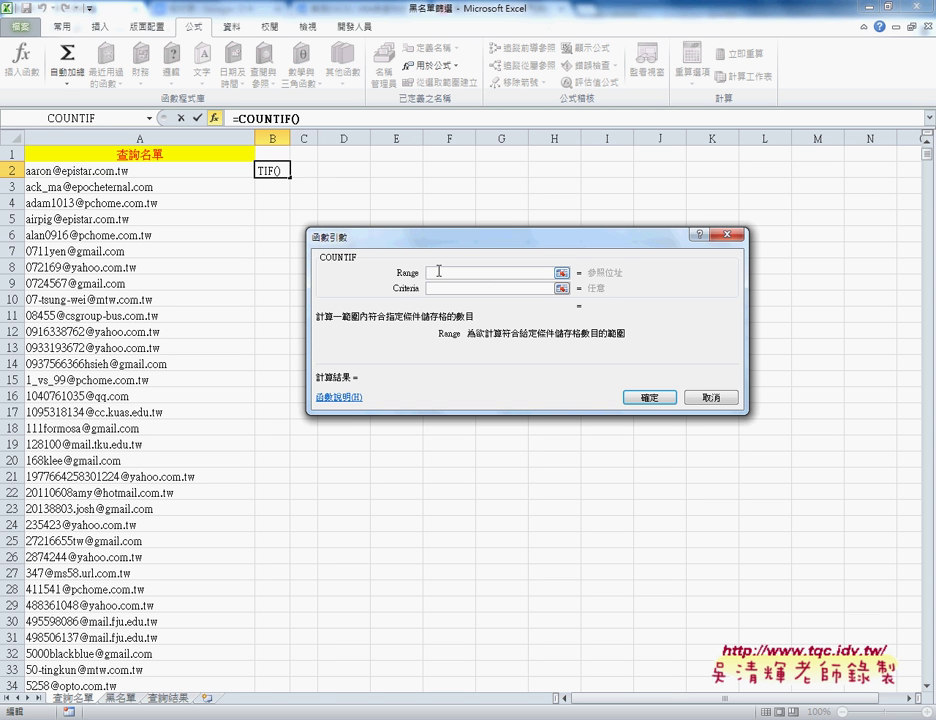
Set COUNTIF's Range to the name 黑名單 and Criteria to A2, committing =COUNTIF(黑名單,A2).
{"action": "key", "text": "F3"}
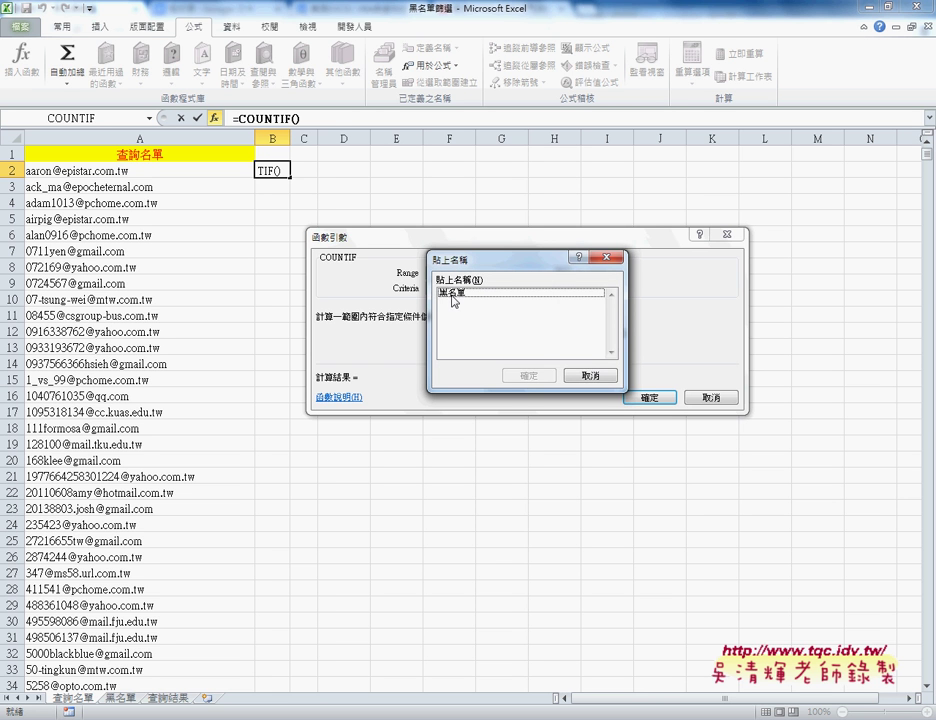
{"action": "left_click", "coordinate": [451, 297]}
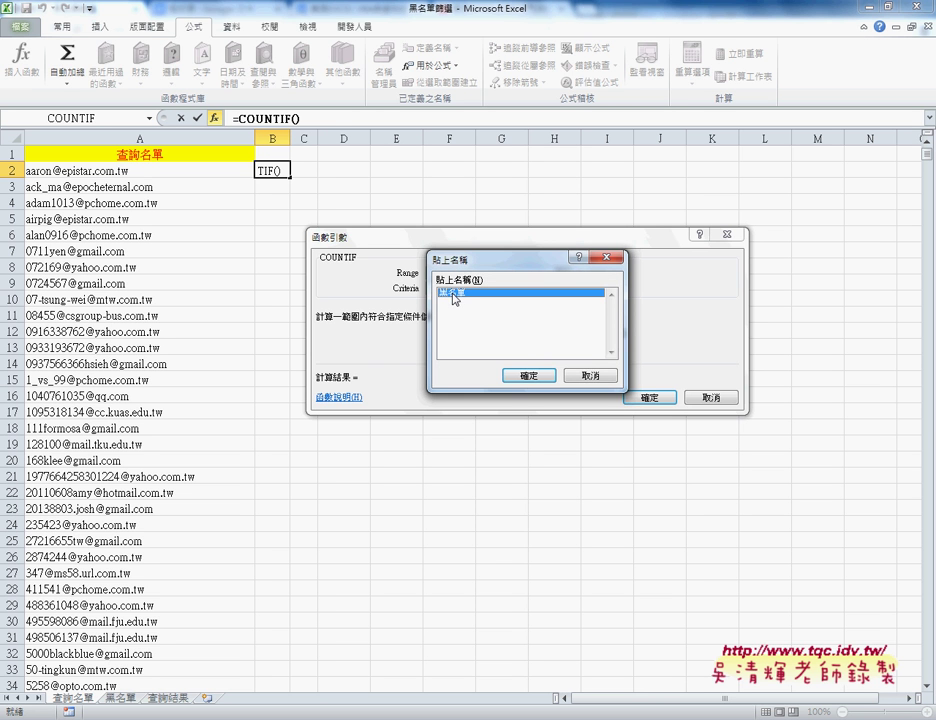
{"action": "left_click", "coordinate": [529, 375]}
{"action": "left_click_drag", "start_coordinate": [462, 273], "coordinate": [426, 274]}
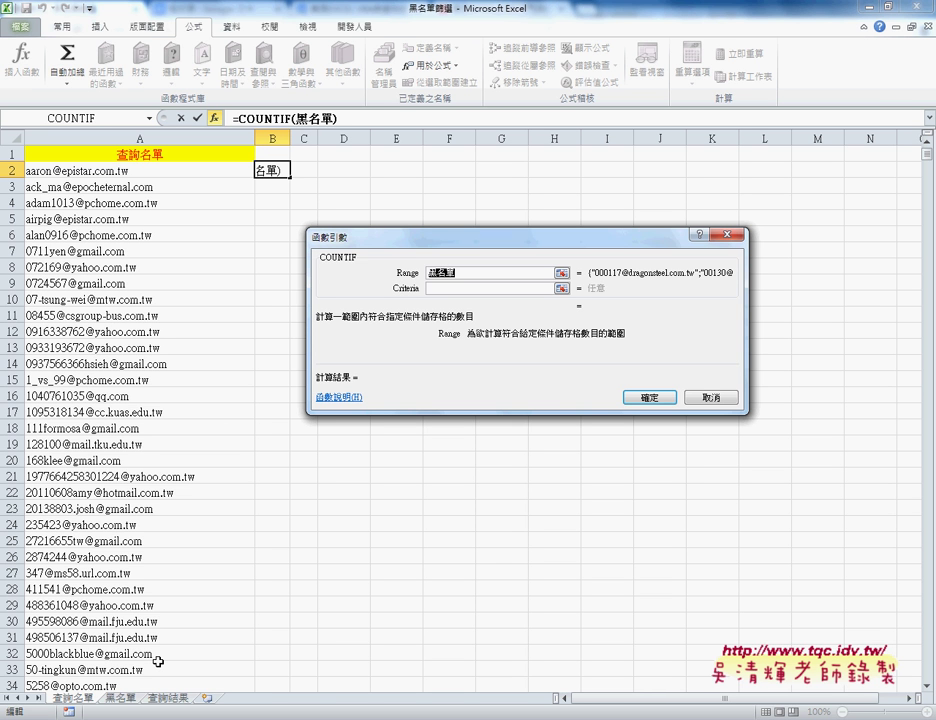
{"action": "left_click", "coordinate": [446, 288]}
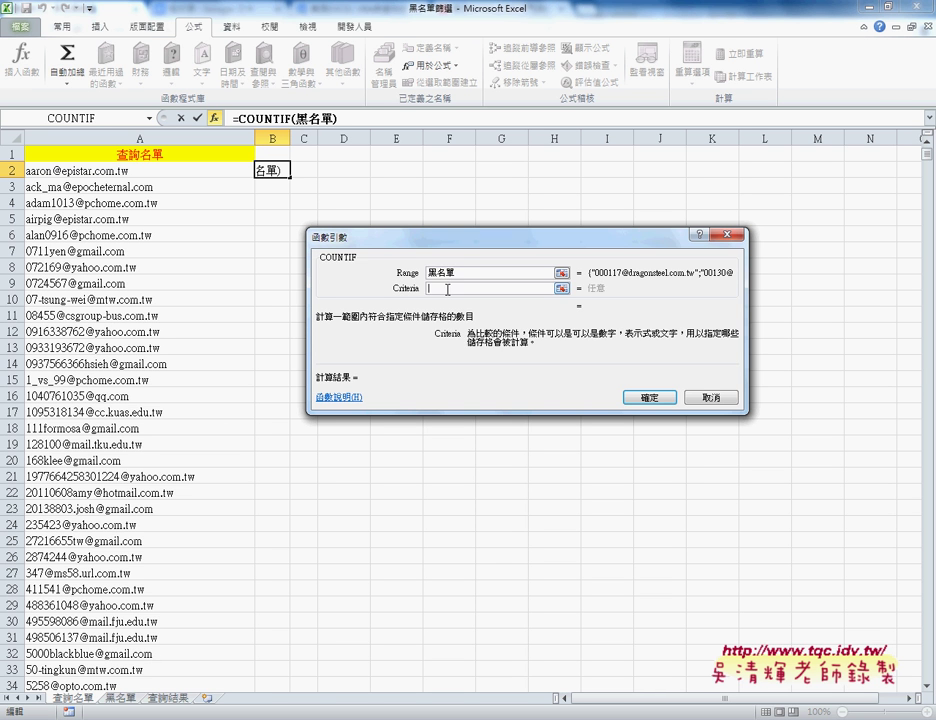
{"action": "left_click", "coordinate": [200, 170]}
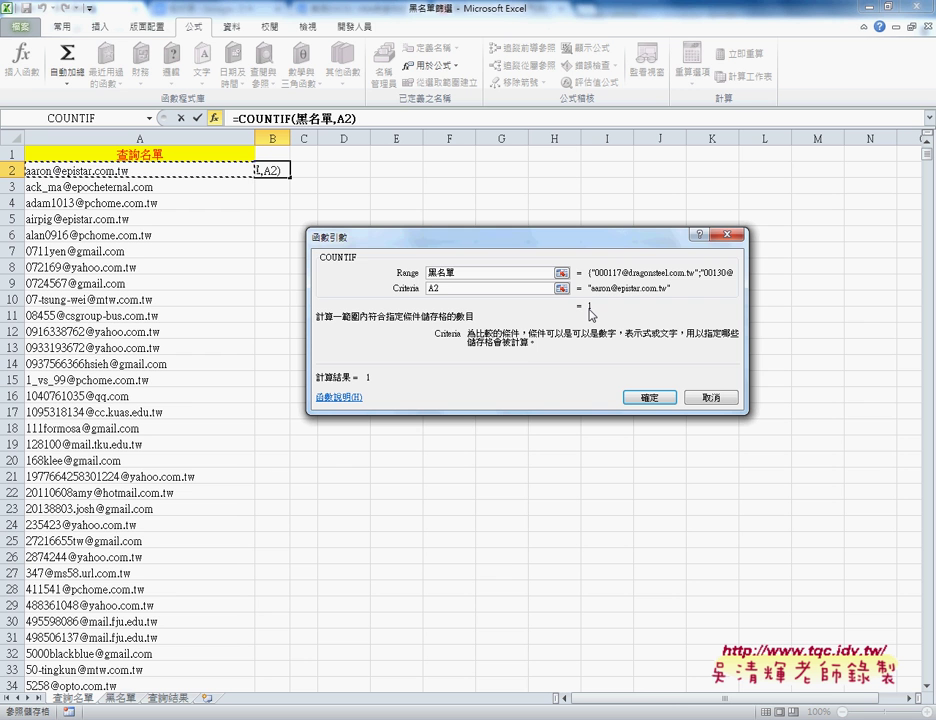
{"action": "left_click", "coordinate": [648, 397]}
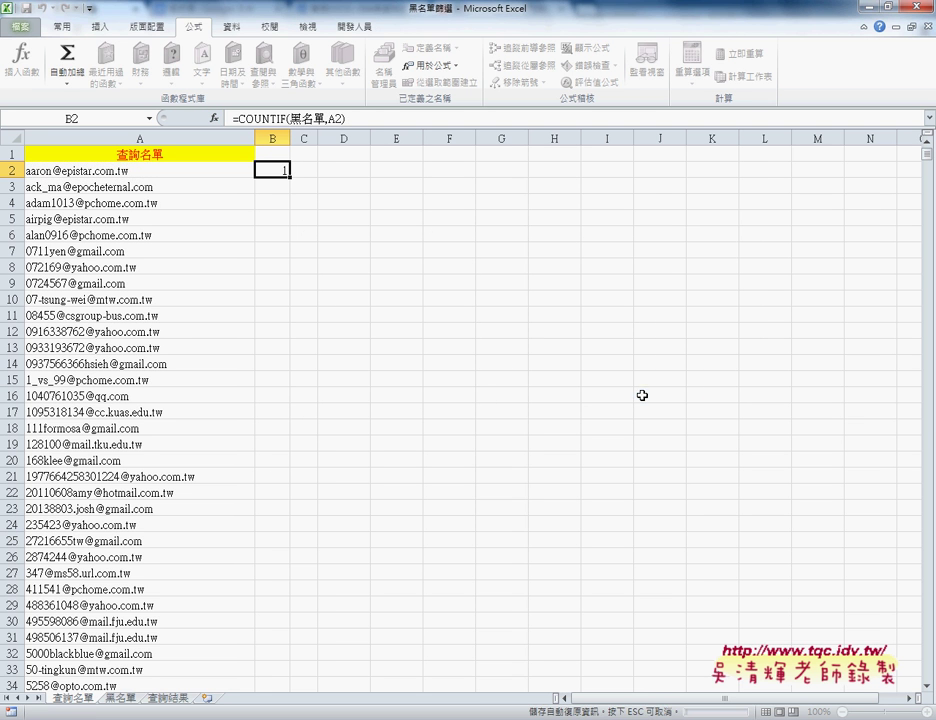
Fill the COUNTIF formula down column B, check the copy in B7, then view 查詢結果.
{"action": "double_click", "coordinate": [289, 176]}
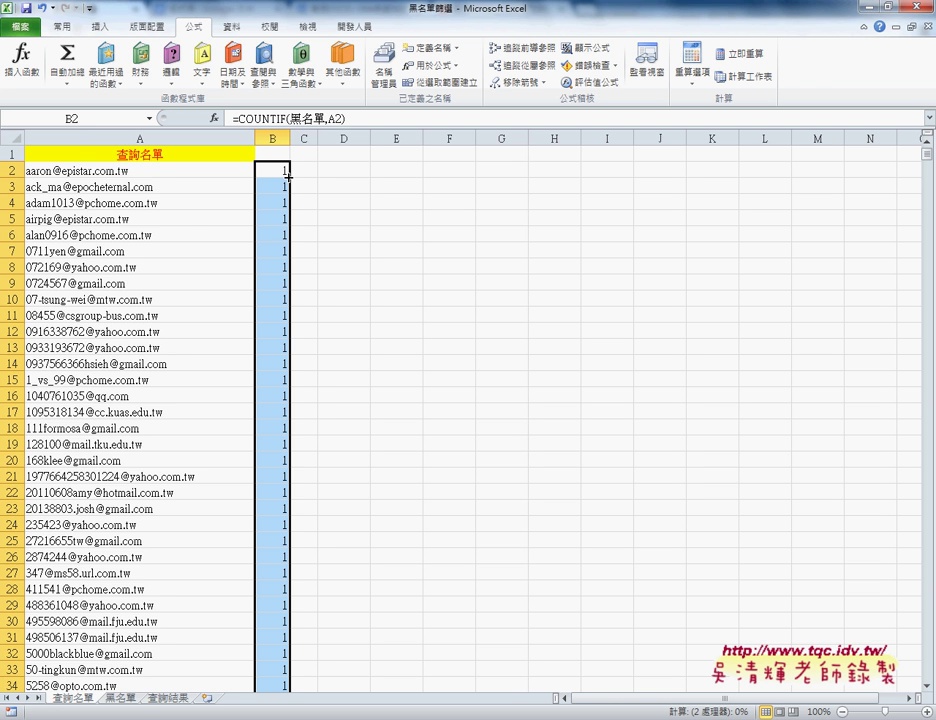
{"action": "scroll", "coordinate": [278, 334], "scroll_direction": "down", "scroll_amount": 5}
{"action": "scroll", "coordinate": [278, 334], "scroll_direction": "down", "scroll_amount": 3}
{"action": "scroll", "coordinate": [278, 334], "scroll_direction": "up", "scroll_amount": 3}
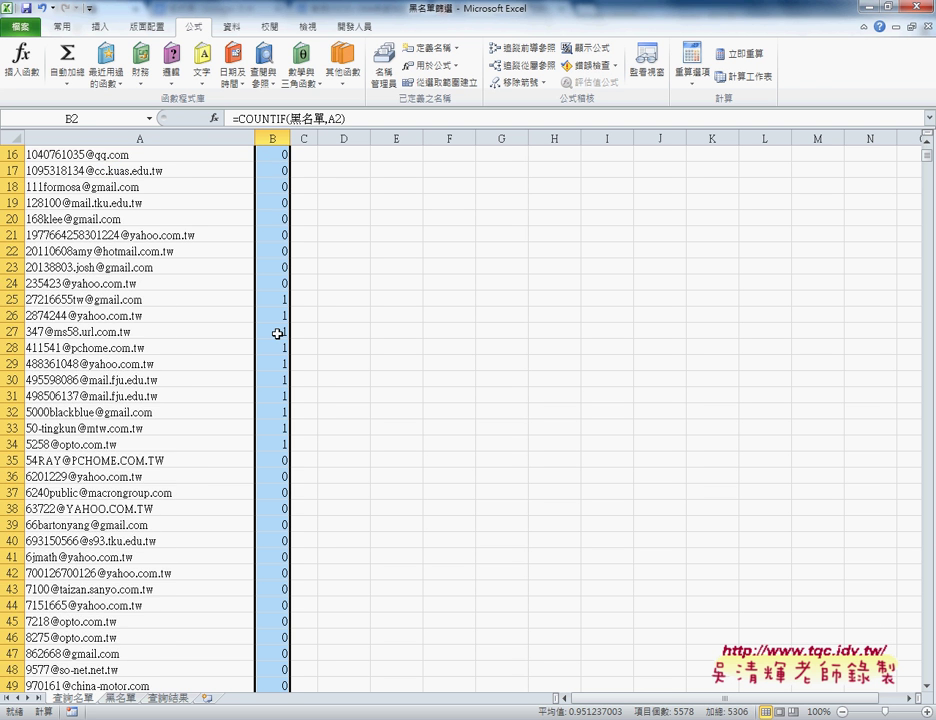
{"action": "scroll", "coordinate": [278, 334], "scroll_direction": "up", "scroll_amount": 5}
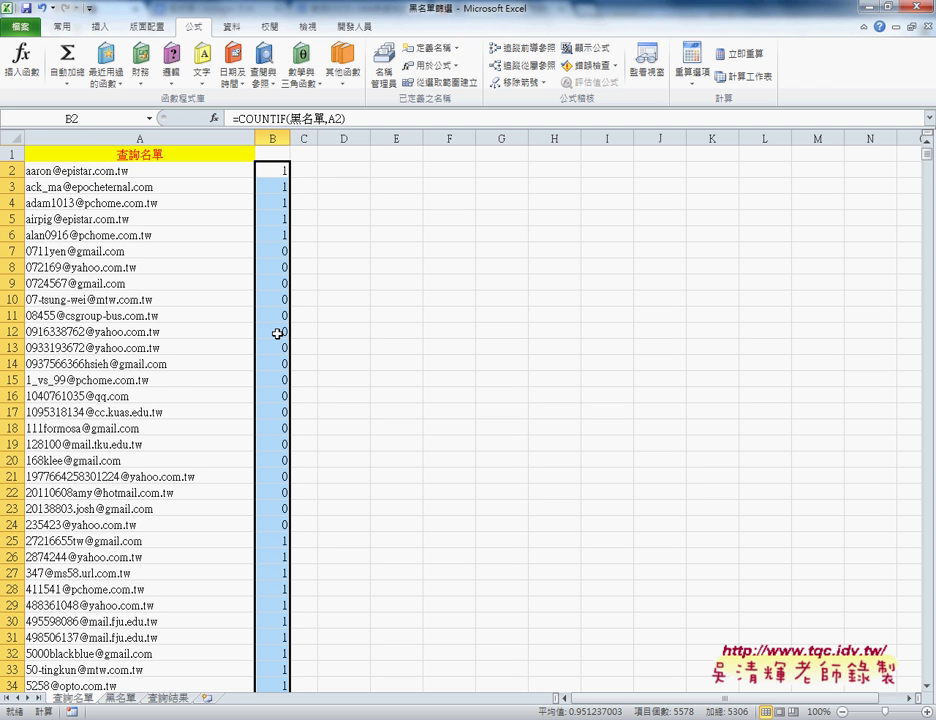
{"action": "left_click", "coordinate": [280, 251]}
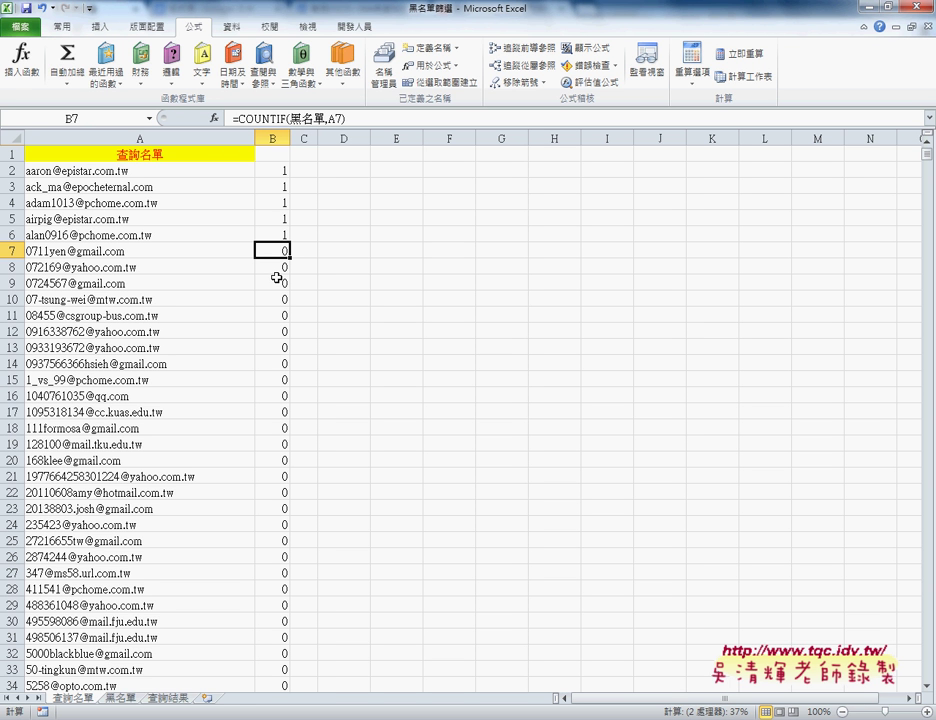
{"action": "left_click", "coordinate": [168, 698]}
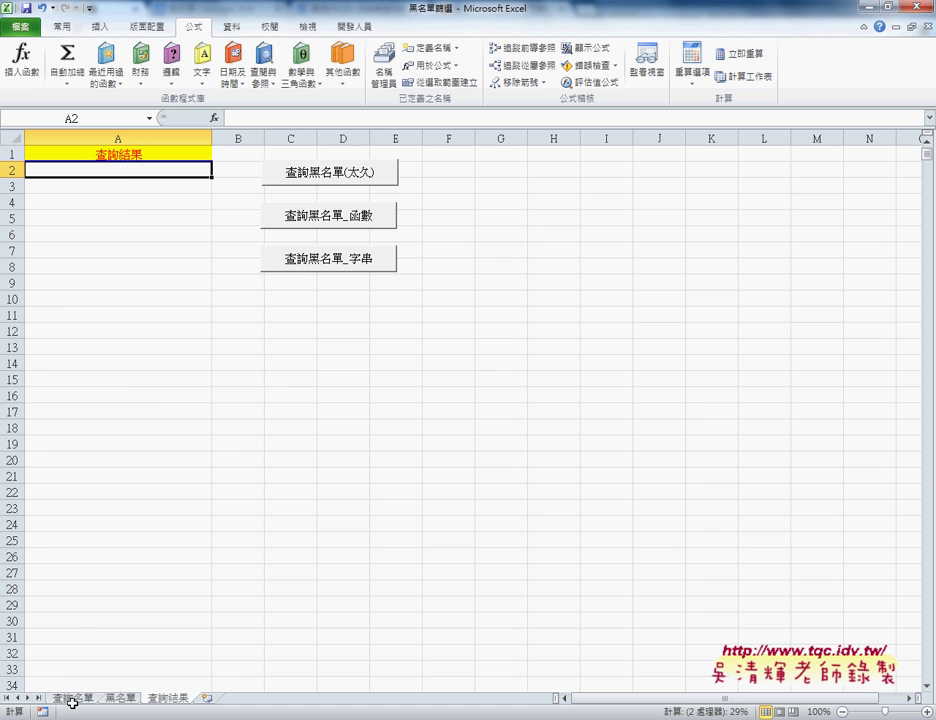
Return to the 查詢名單 sheet to see its 1/0 blacklist flags.
{"action": "left_click", "coordinate": [72, 699]}
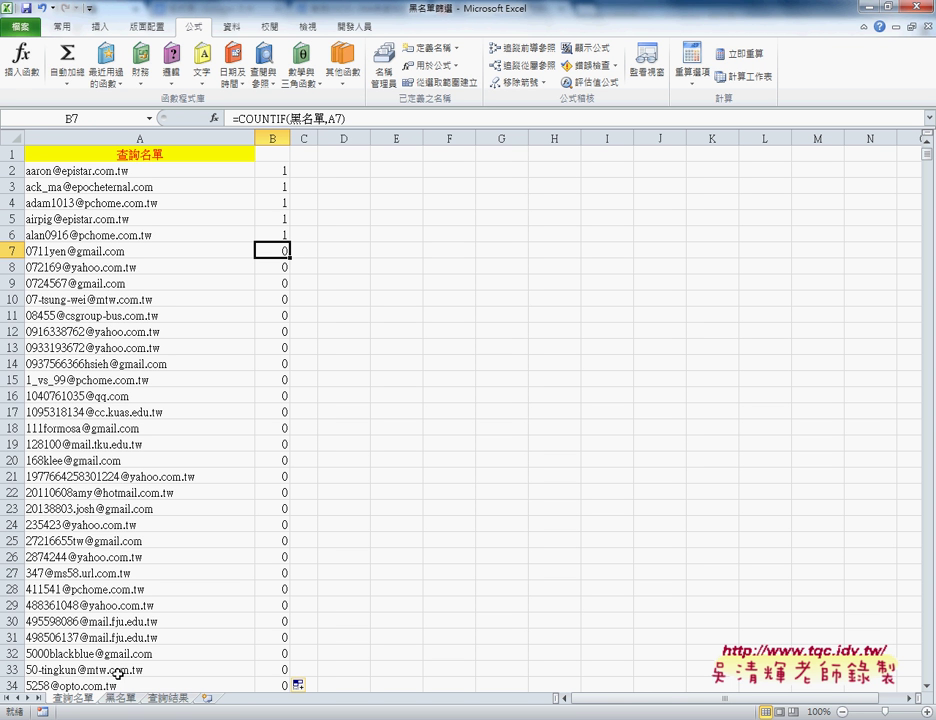
Ctrl-drag the 查詢名單 tab to copy it after 查詢結果 as 查詢名單 (2).
{"action": "left_click_drag", "start_coordinate": [80, 698], "coordinate": [210, 705]}
{"action": "left_click_drag", "start_coordinate": [210, 705], "coordinate": [212, 703]}
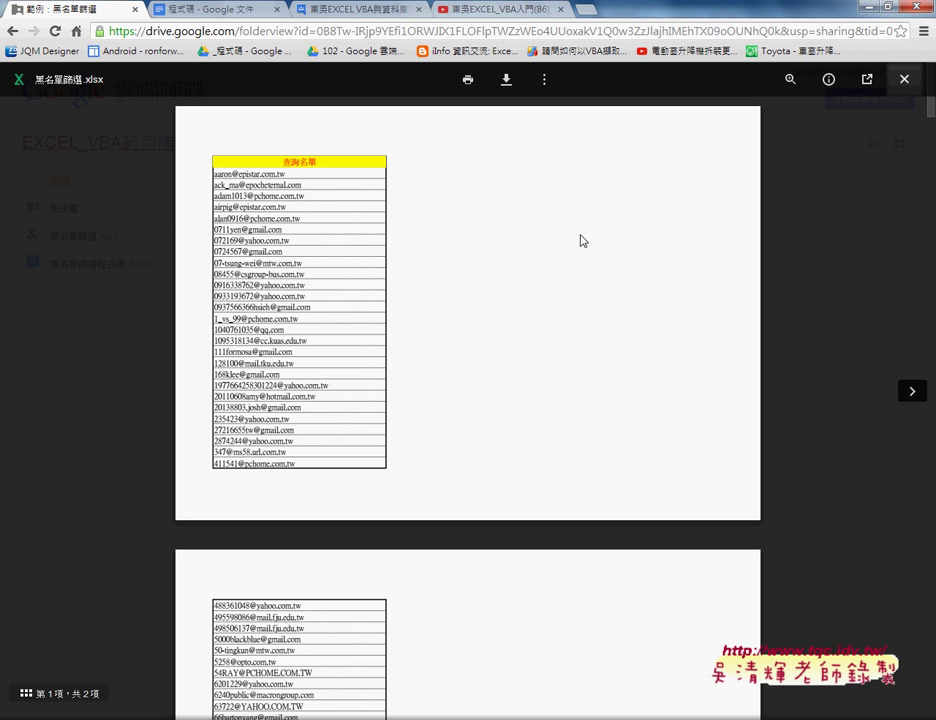
Close the 黑名單篩選.xlsx preview in Google Drive and go up to the 01_入門 folder.
{"action": "key", "text": "Escape"}
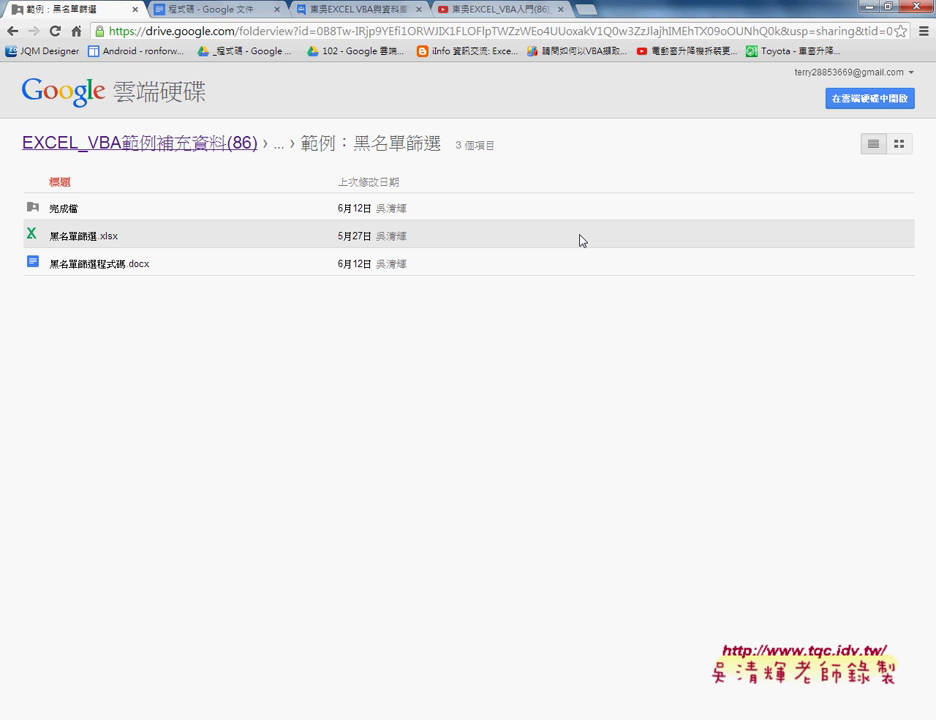
{"action": "left_click", "coordinate": [581, 240]}
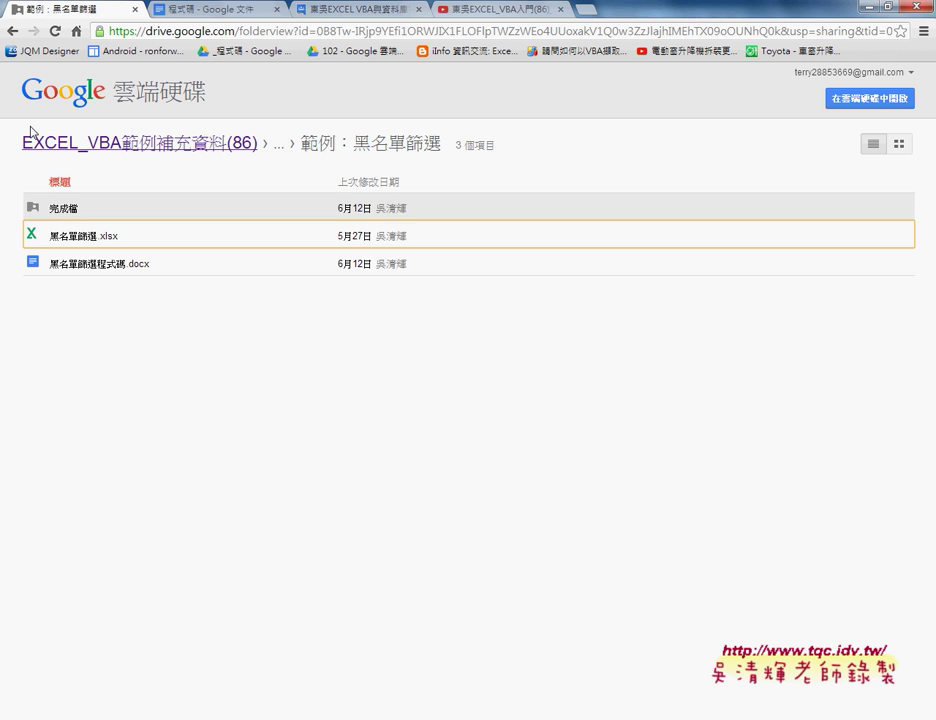
{"action": "left_click", "coordinate": [12, 31]}
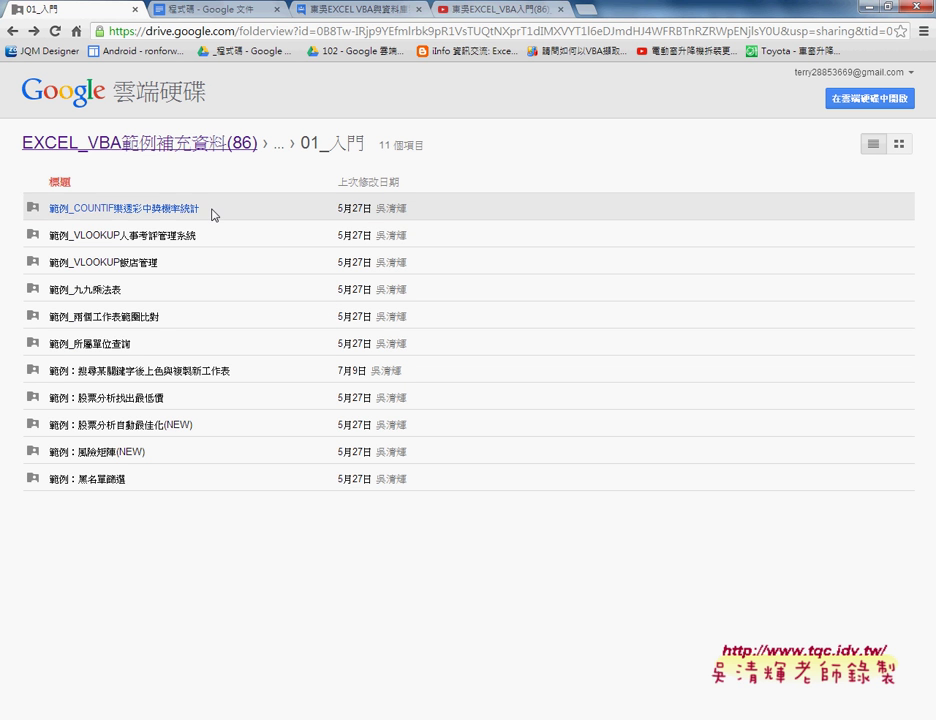
Open the 範例_COUNTIF樂透彩中獎機率統計 folder, then go back to 01_入門.
{"action": "left_click_drag", "start_coordinate": [49, 209], "coordinate": [202, 209]}
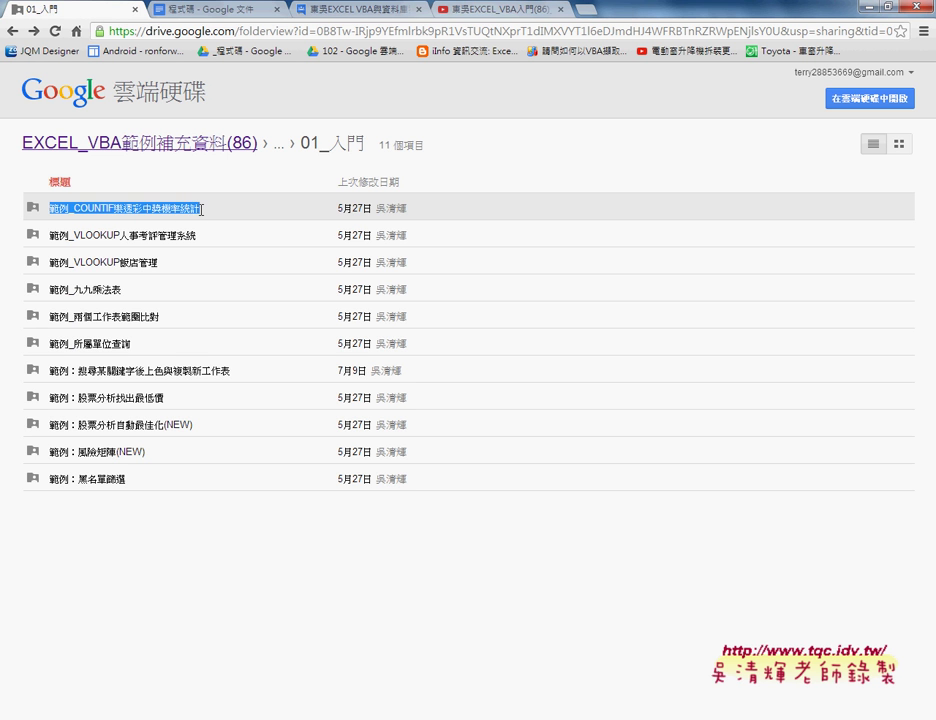
{"action": "left_click", "coordinate": [202, 209]}
{"action": "left_click", "coordinate": [201, 209]}
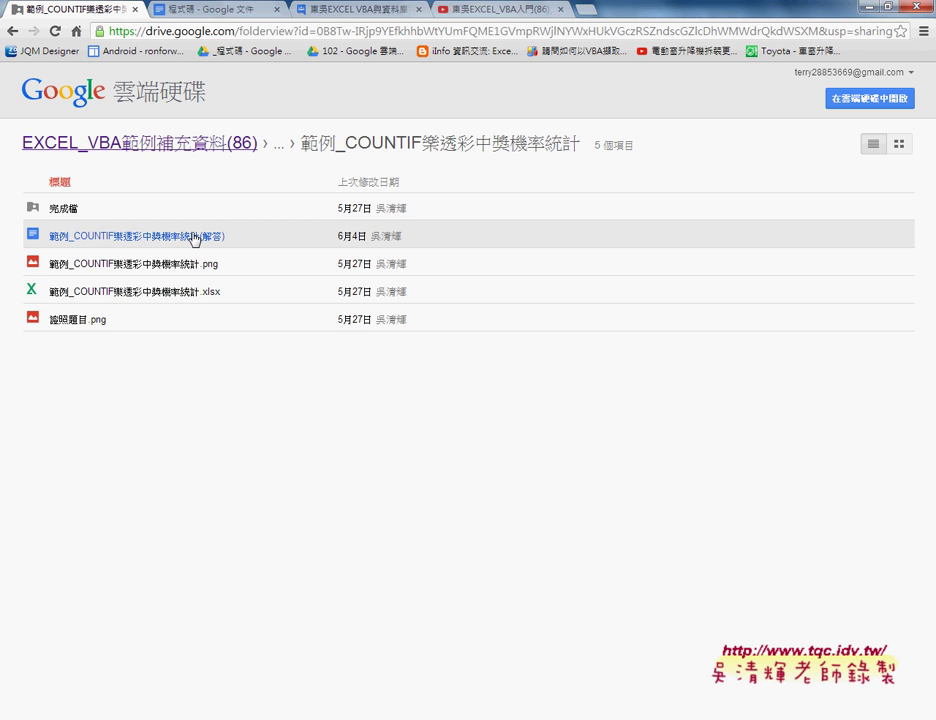
{"action": "left_click", "coordinate": [12, 31]}
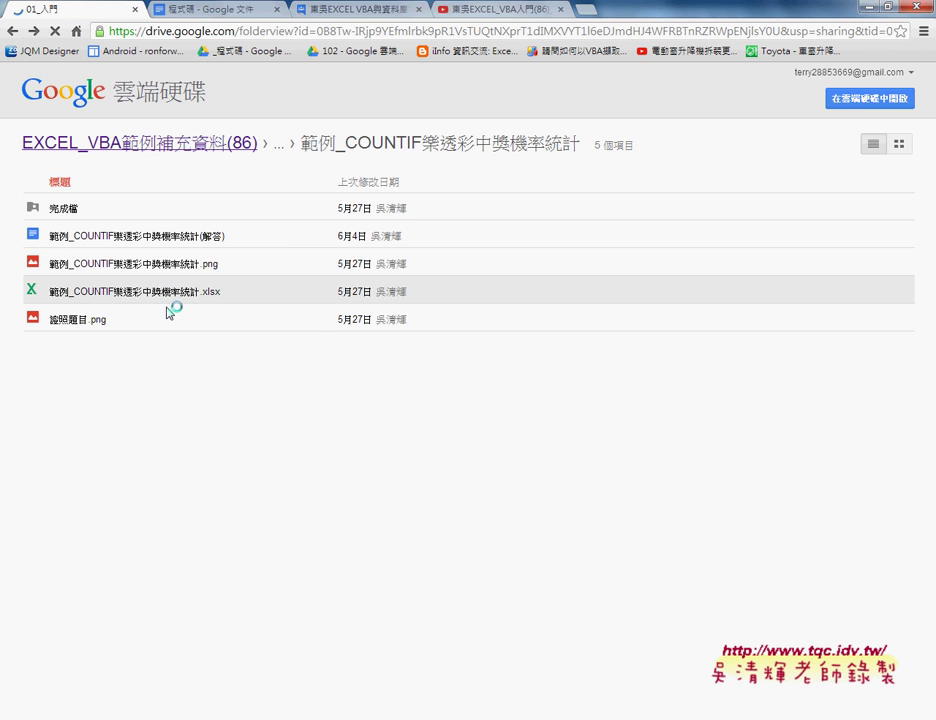
Open the 範例：黑名單篩選 folder to view its three items.
{"action": "left_click", "coordinate": [111, 481]}
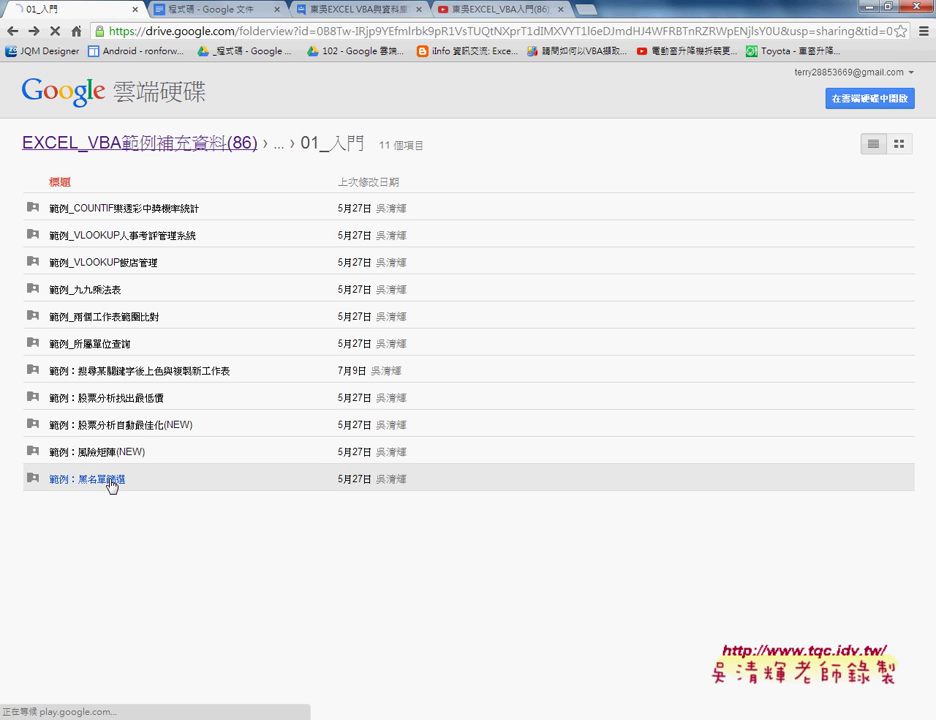